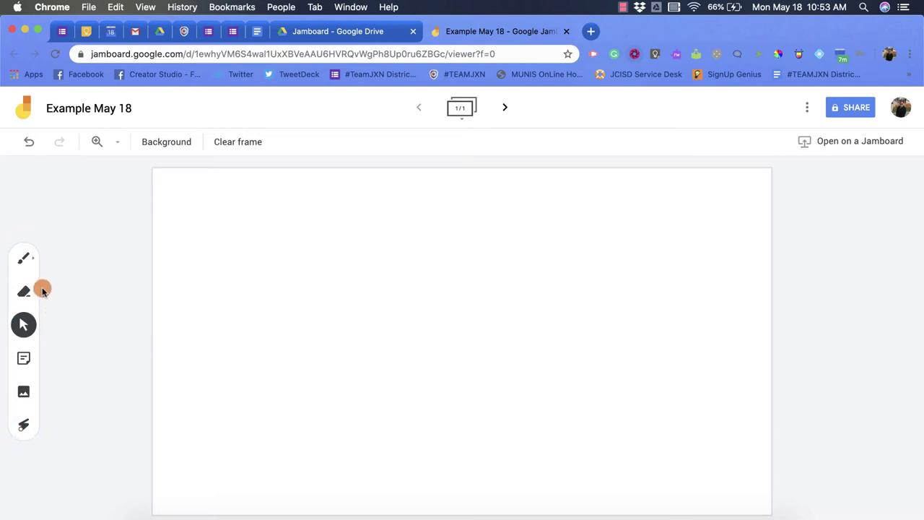
Draw a black freehand pen squiggle across the middle of the frame.
left_click(29, 261)
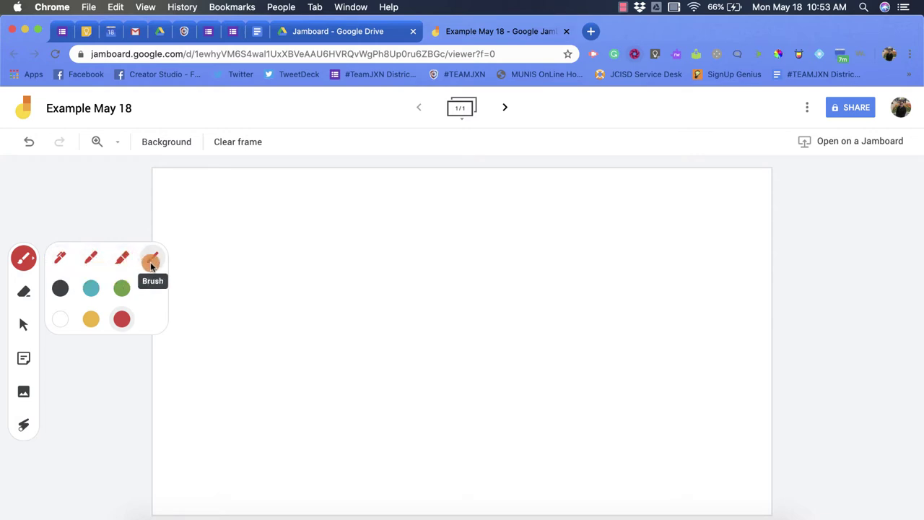
left_click(52, 289)
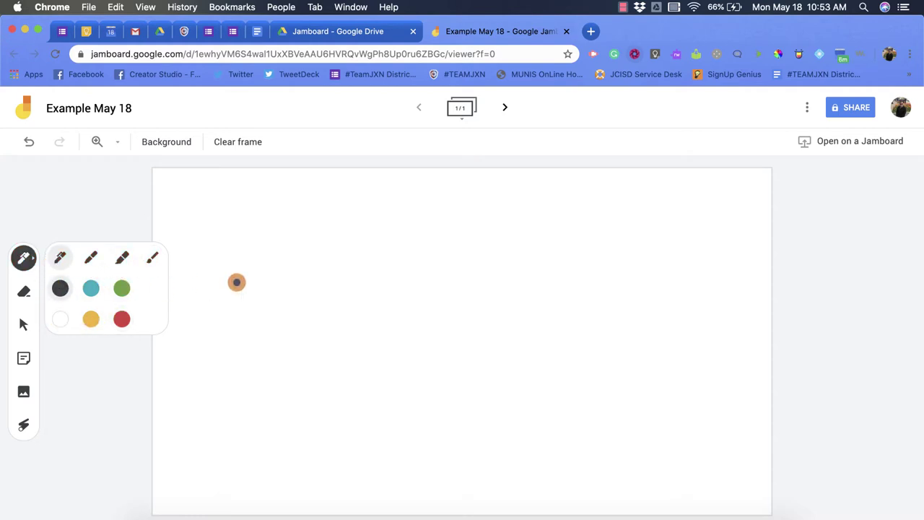
mouse_move(239, 282)
left_mouse_down()
mouse_move(340, 264)
mouse_move(409, 355)
mouse_move(280, 365)
mouse_move(540, 293)
mouse_move(516, 387)
mouse_move(518, 365)
mouse_move(580, 330)
mouse_move(507, 353)
mouse_move(581, 325)
left_mouse_up()
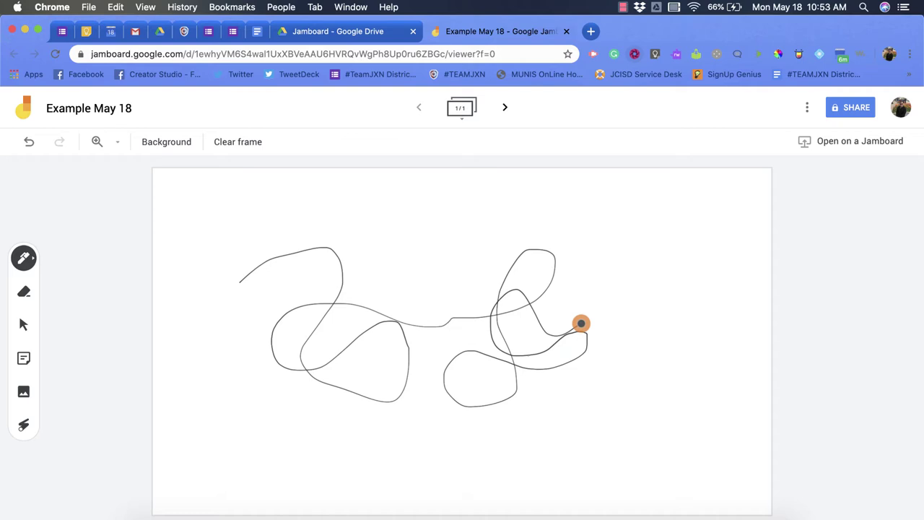
Draw a teal marker squiggle overlapping the black line.
left_click(22, 261)
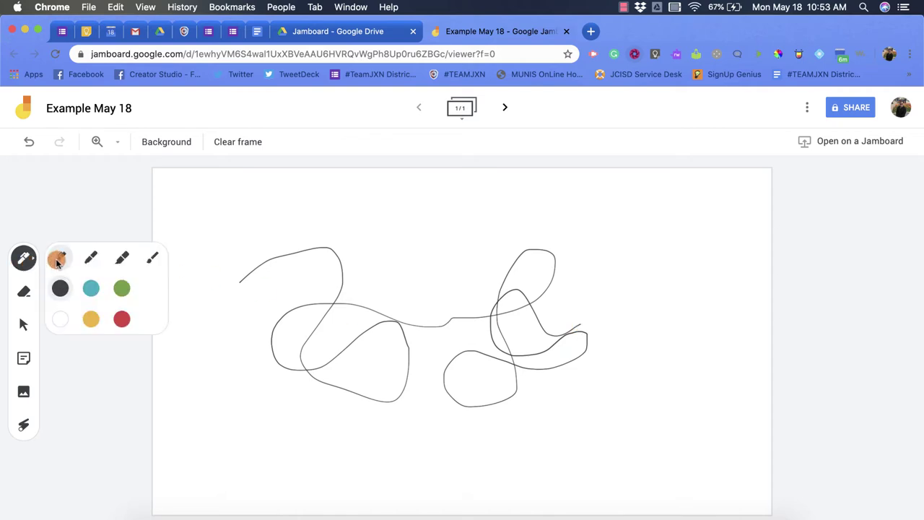
left_click(89, 259)
left_click(91, 288)
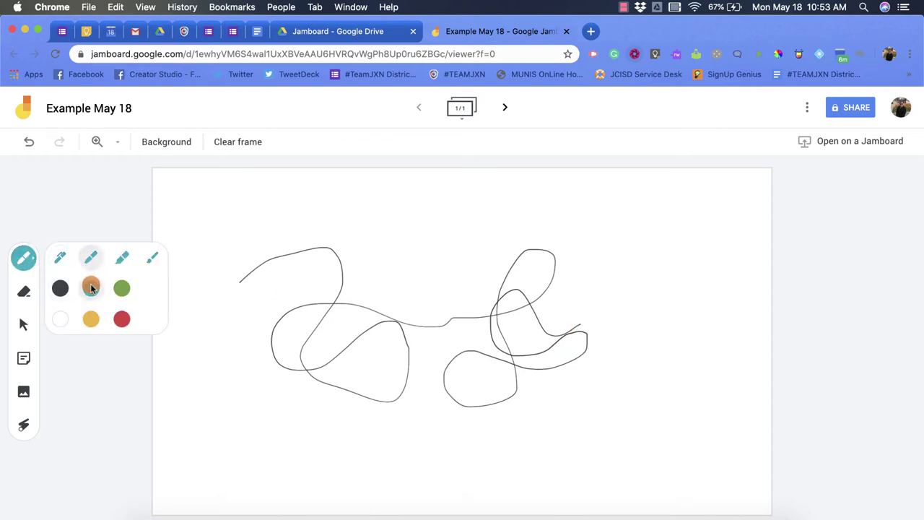
mouse_move(332, 218)
left_mouse_down()
mouse_move(327, 239)
mouse_move(412, 346)
mouse_move(412, 233)
mouse_move(484, 368)
mouse_move(493, 265)
left_mouse_up()
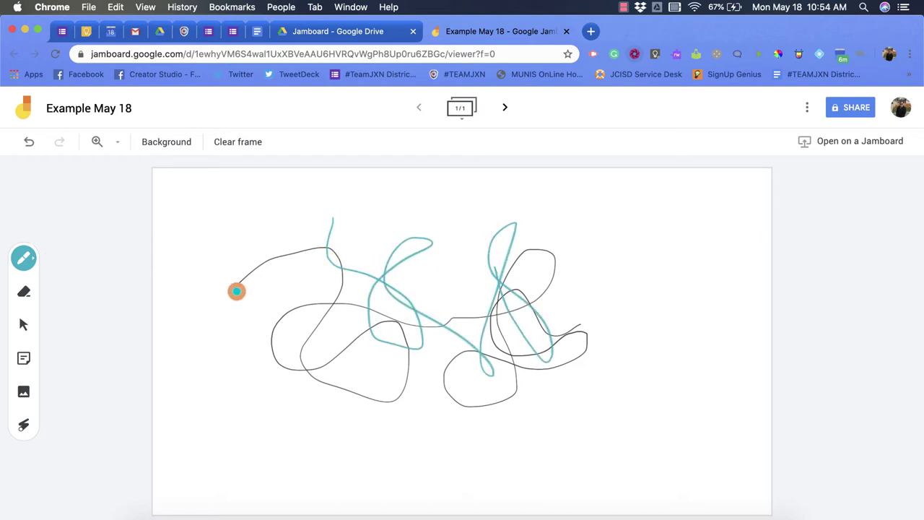
Draw a wide teal highlighter band across the top of the frame.
left_click(27, 247)
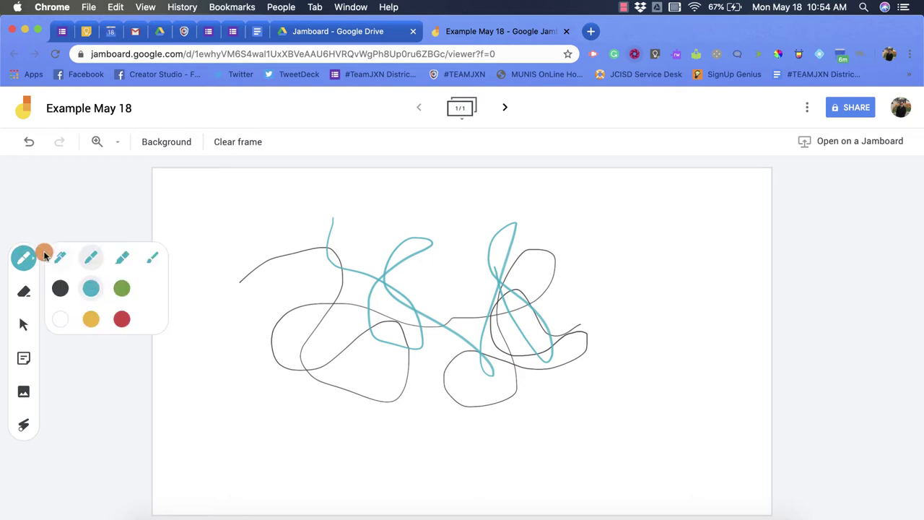
left_click(123, 256)
mouse_move(240, 231)
left_mouse_down()
mouse_move(464, 246)
mouse_move(658, 232)
left_mouse_up()
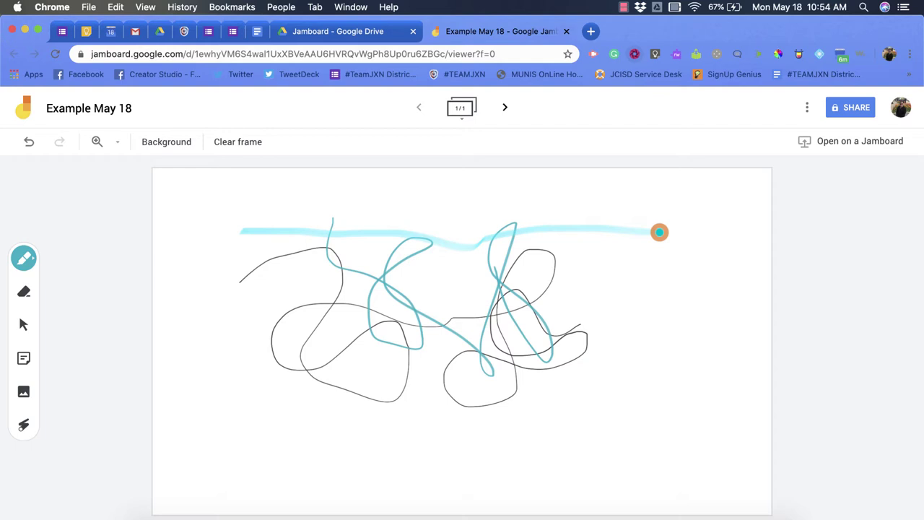
mouse_move(554, 231)
left_mouse_down()
mouse_move(567, 221)
mouse_move(575, 235)
mouse_move(625, 217)
mouse_move(563, 244)
left_mouse_up()
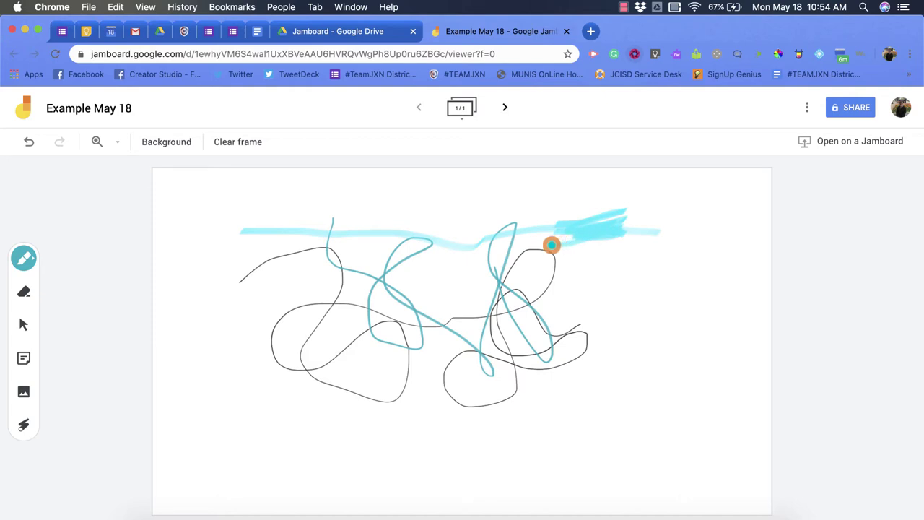
Paint two faint green brush strokes across the lower left.
left_click(24, 258)
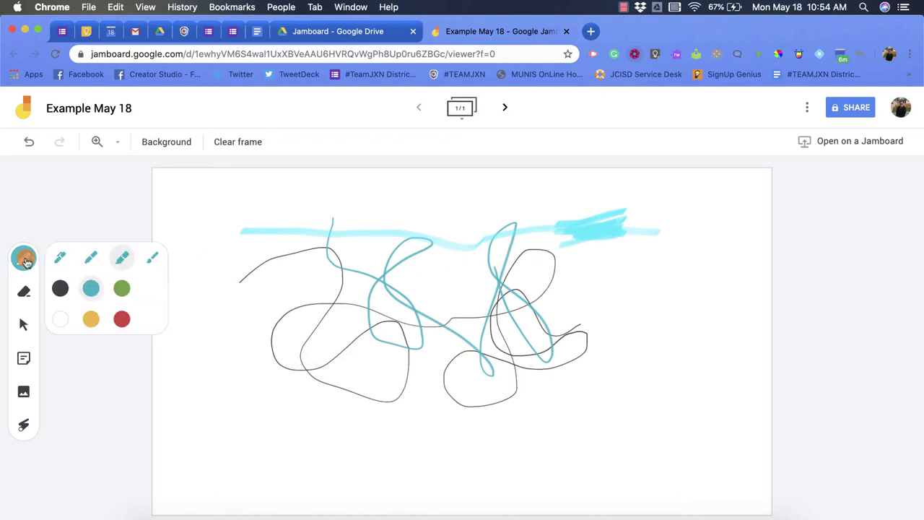
left_click(155, 258)
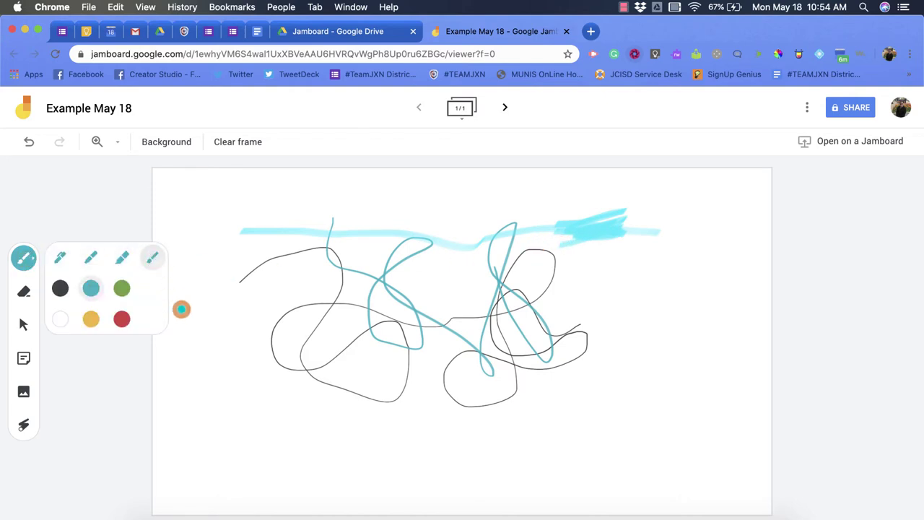
left_click(121, 288)
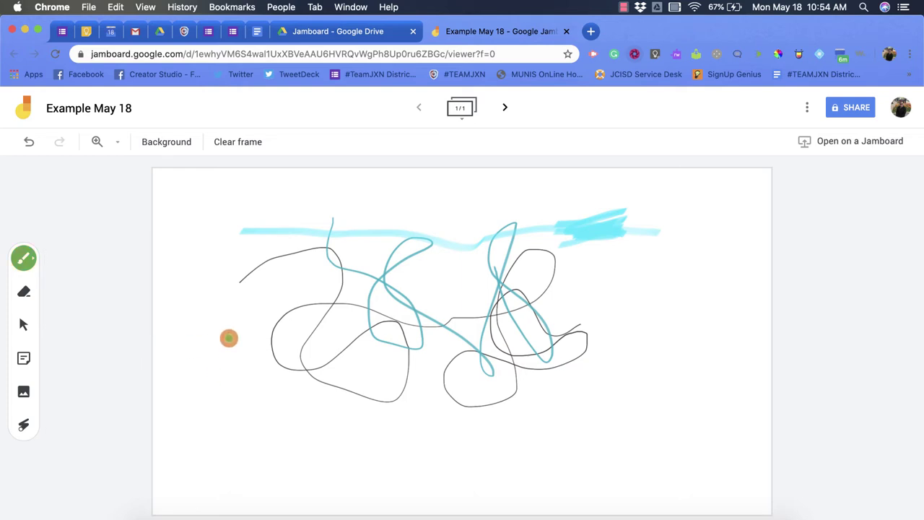
mouse_move(229, 337)
left_mouse_down()
mouse_move(371, 437)
mouse_move(339, 388)
mouse_move(394, 390)
mouse_move(398, 324)
mouse_move(469, 355)
mouse_move(468, 320)
left_mouse_up()
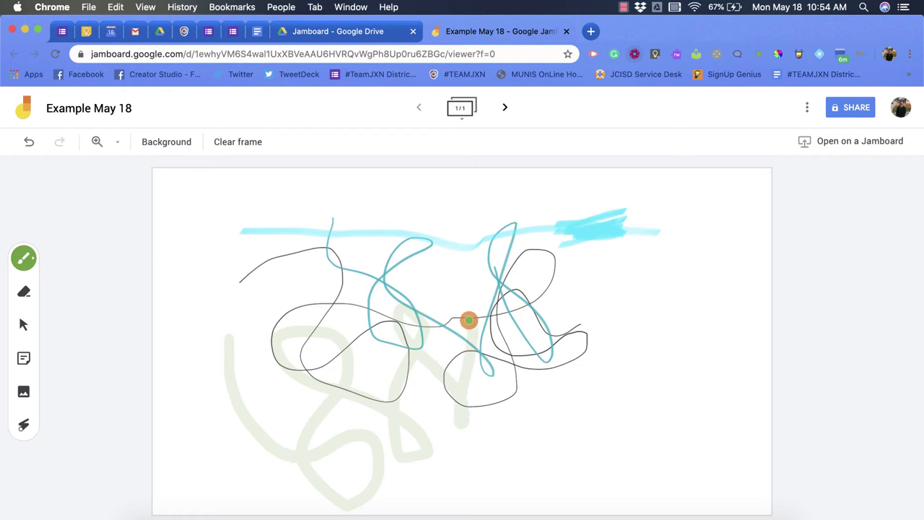
mouse_move(202, 377)
left_mouse_down()
mouse_move(360, 365)
mouse_move(200, 425)
mouse_move(365, 403)
left_mouse_up()
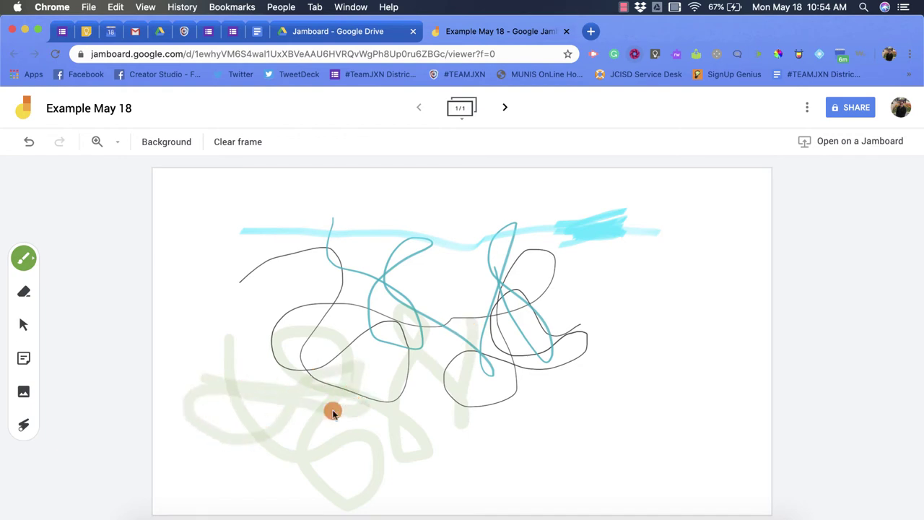
Erase part of the black lines, clear the entire frame, and return to the Select tool.
left_click(19, 295)
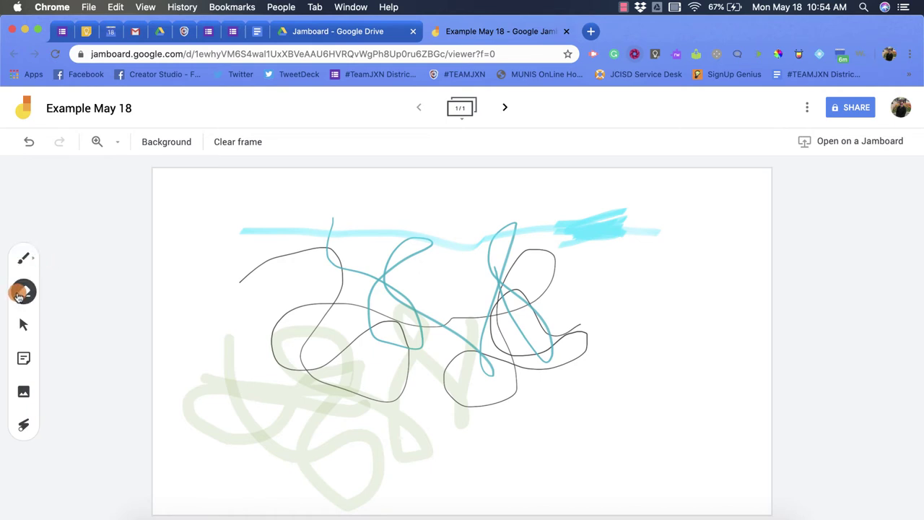
mouse_move(264, 325)
left_mouse_down()
mouse_move(237, 341)
mouse_move(241, 371)
mouse_move(369, 310)
mouse_move(270, 373)
mouse_move(326, 315)
mouse_move(311, 299)
mouse_move(291, 305)
mouse_move(342, 223)
mouse_move(226, 293)
mouse_move(276, 216)
mouse_move(248, 227)
left_mouse_up()
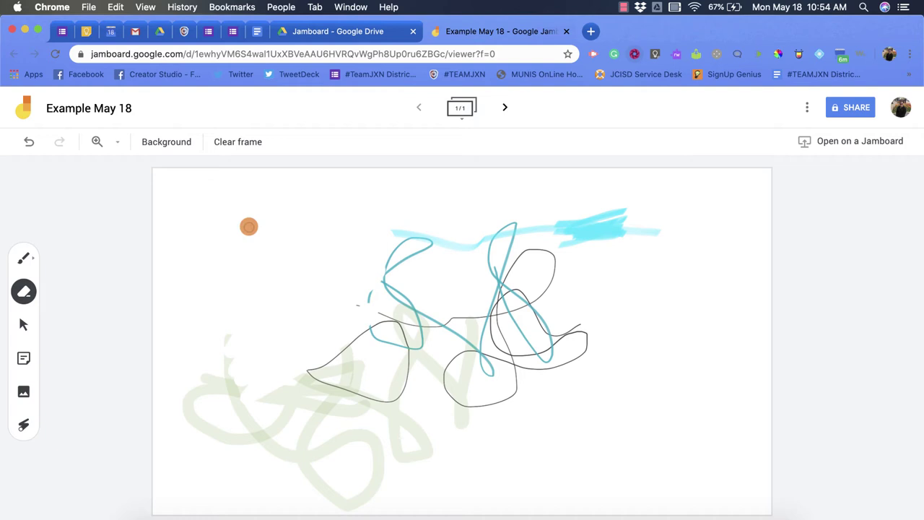
left_click(231, 154)
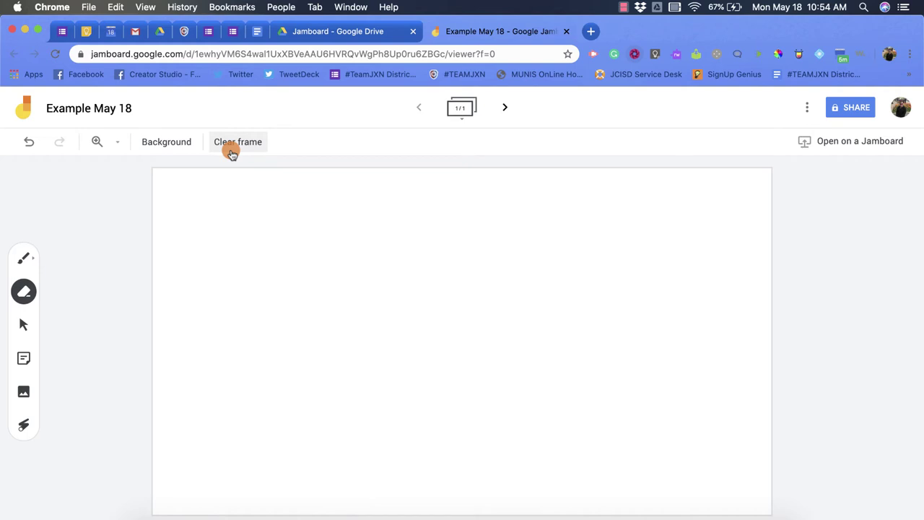
left_click(22, 326)
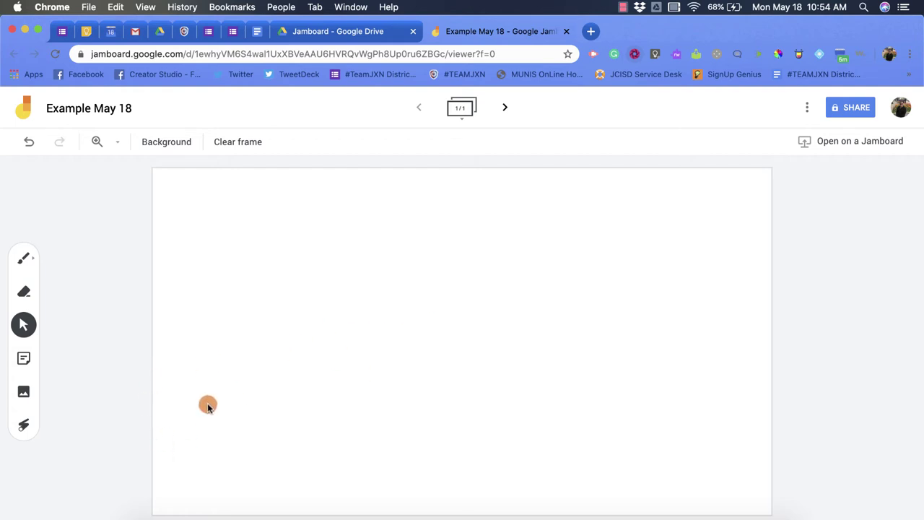
Add yellow sticky notes reading 'Earth' and 'Moon'.
left_click(24, 358)
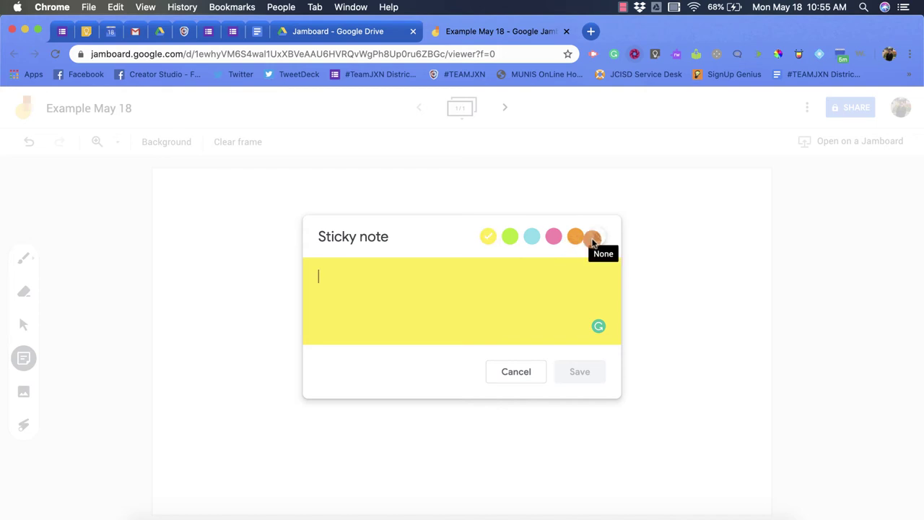
left_click(438, 278)
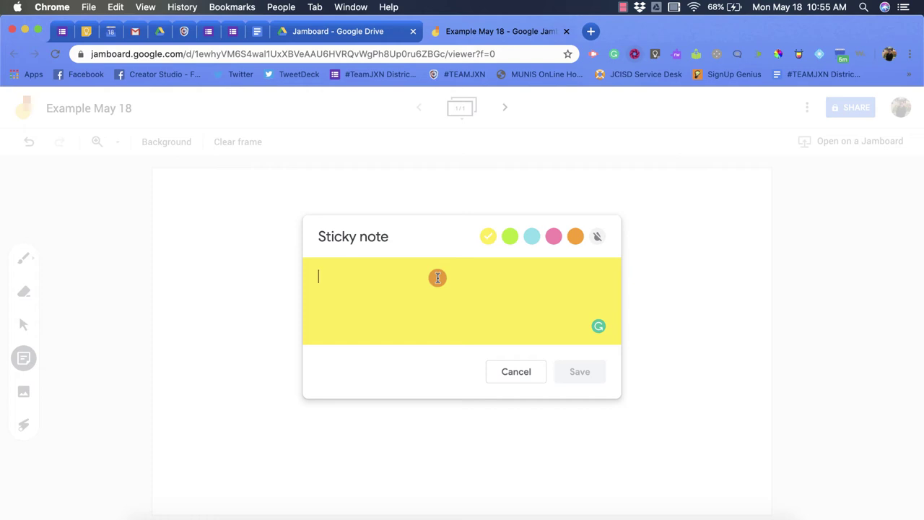
type("Earth")
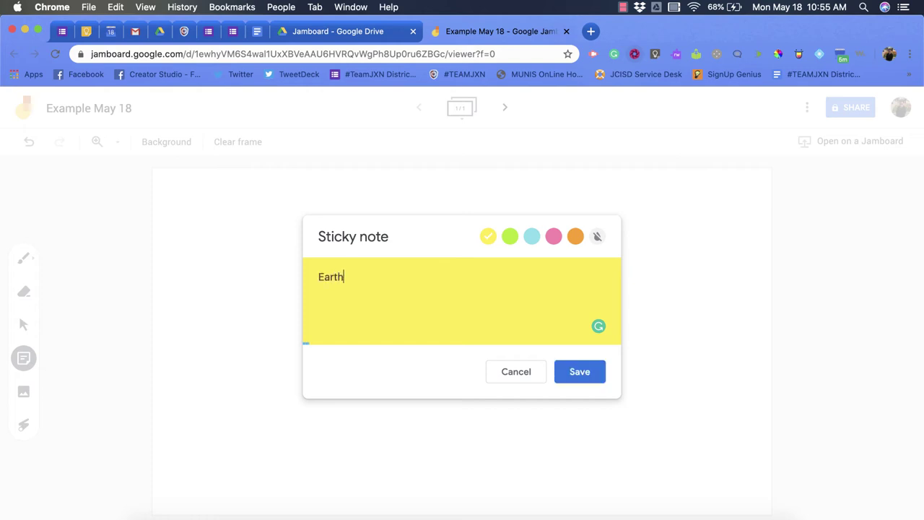
left_click(579, 371)
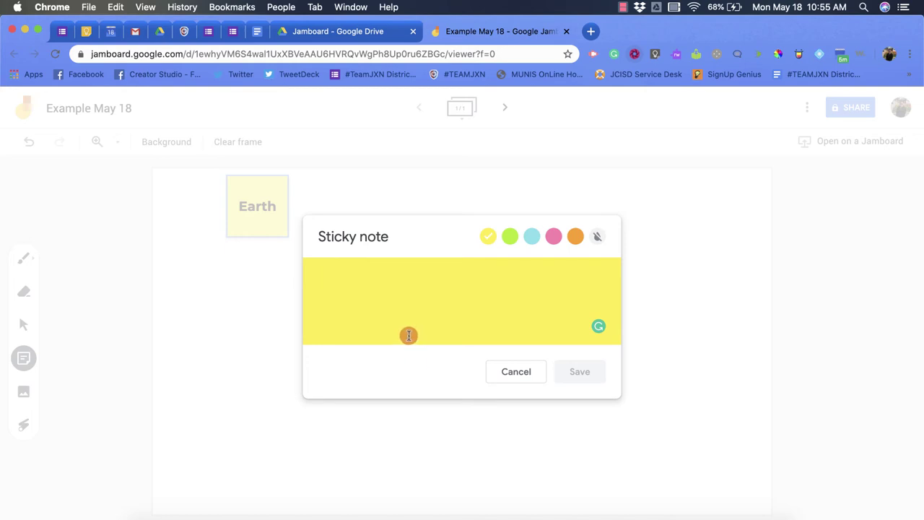
type("Moon")
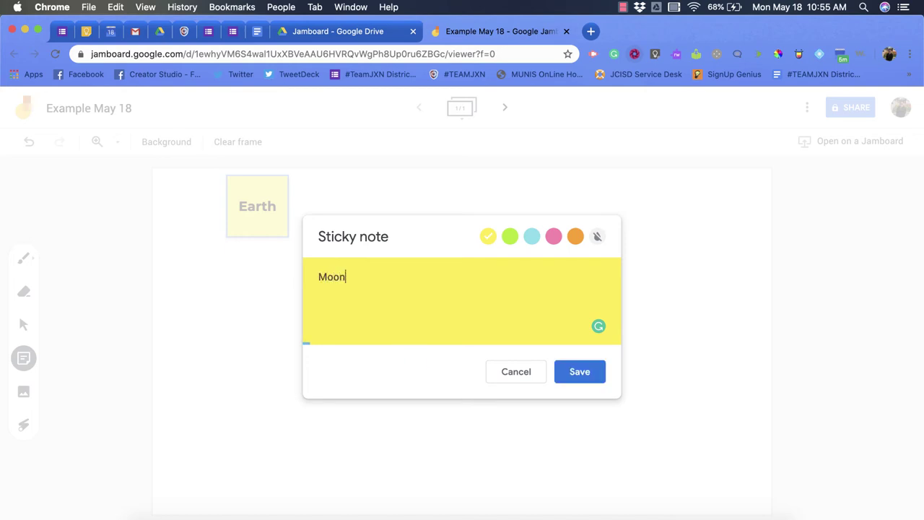
left_click(580, 375)
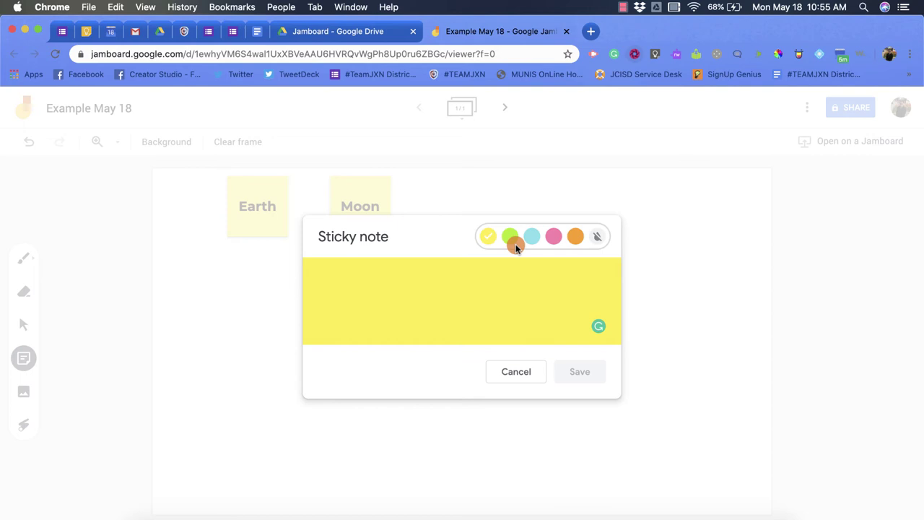
Add a green 'Mars' sticky note and a blue 'Venus' sticky note.
left_click(513, 244)
type("M")
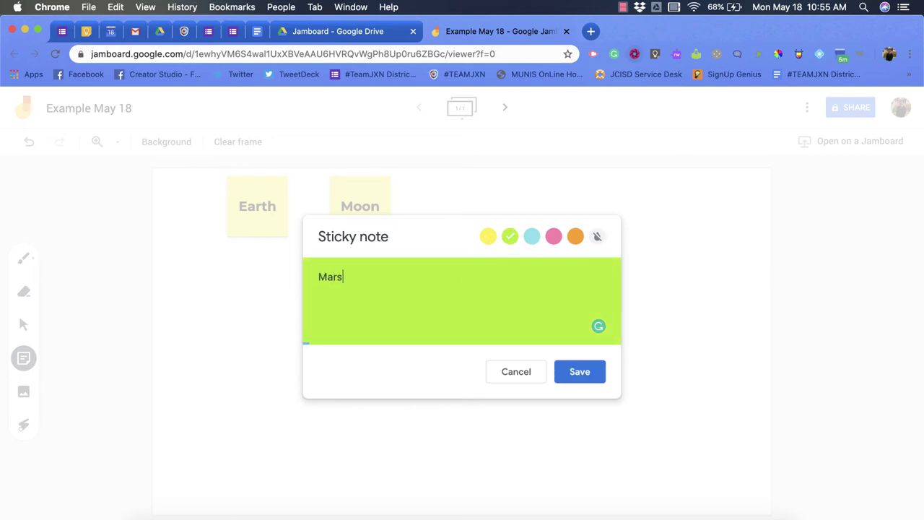
type("ars")
left_click(569, 371)
left_click(531, 236)
left_click(485, 292)
type("Venus")
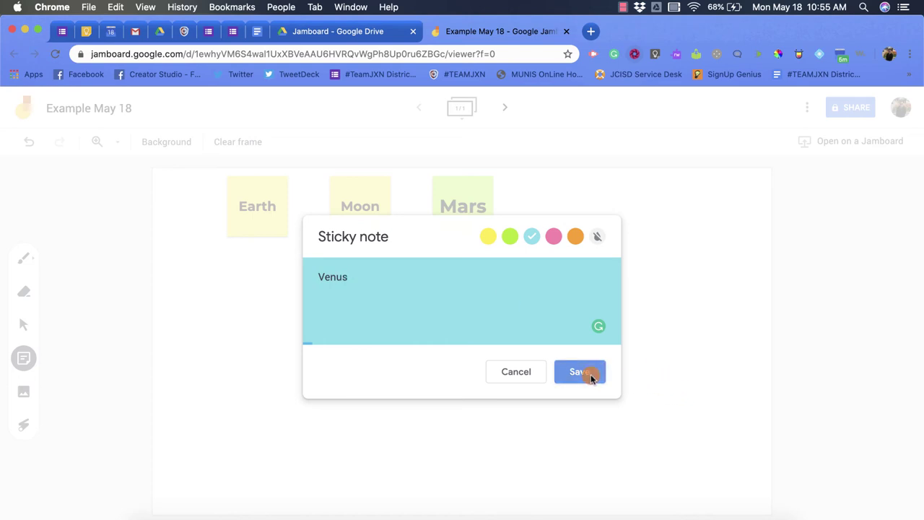
left_click(586, 373)
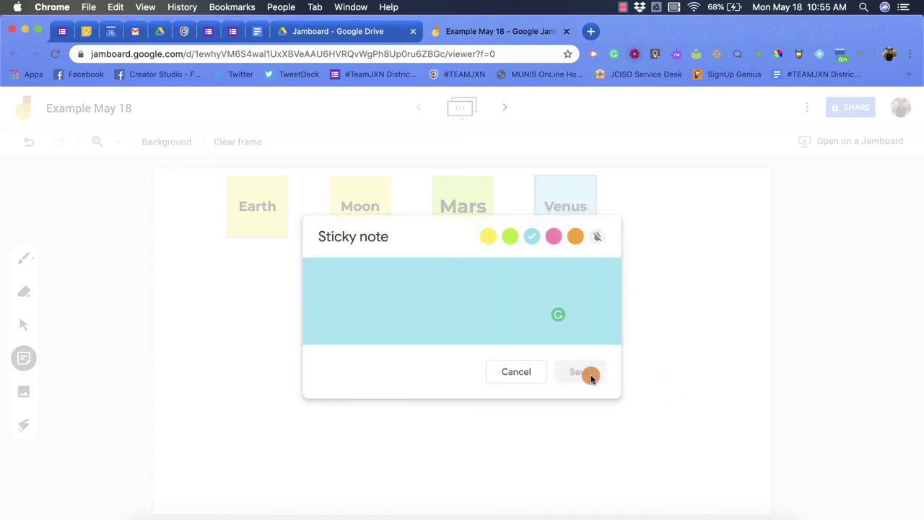
Move the Earth note to the bottom left and the Moon note down and left.
left_click(539, 372)
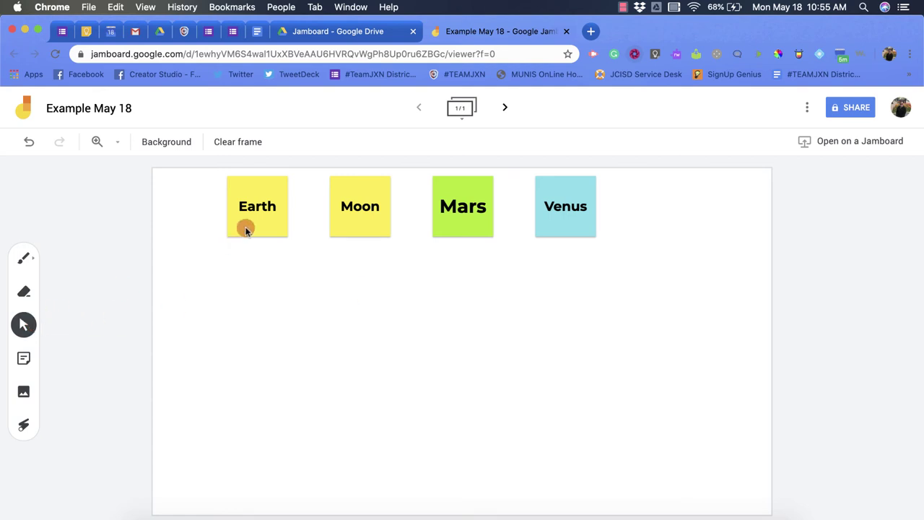
left_click_drag(247, 227, 252, 477)
left_click_drag(367, 215, 304, 248)
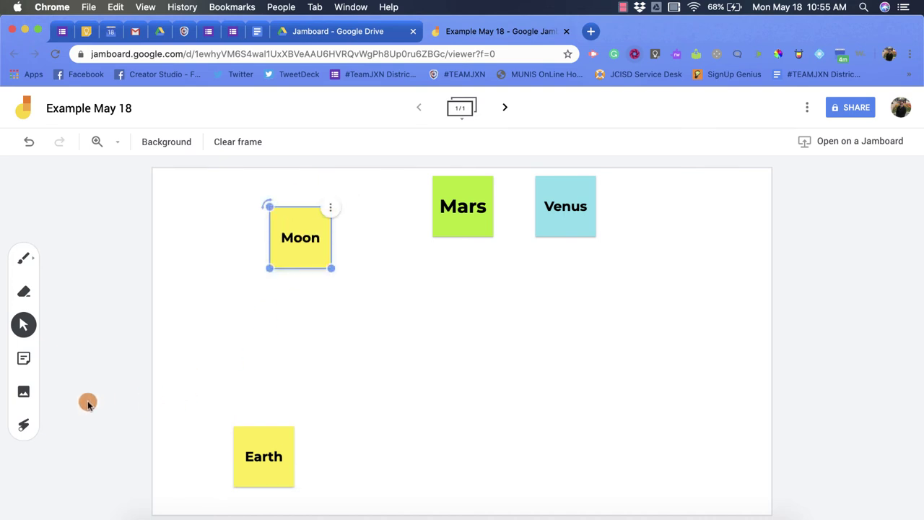
Insert the Spanish Quiz flash cards image from Google Drive's Recent files.
left_click(25, 393)
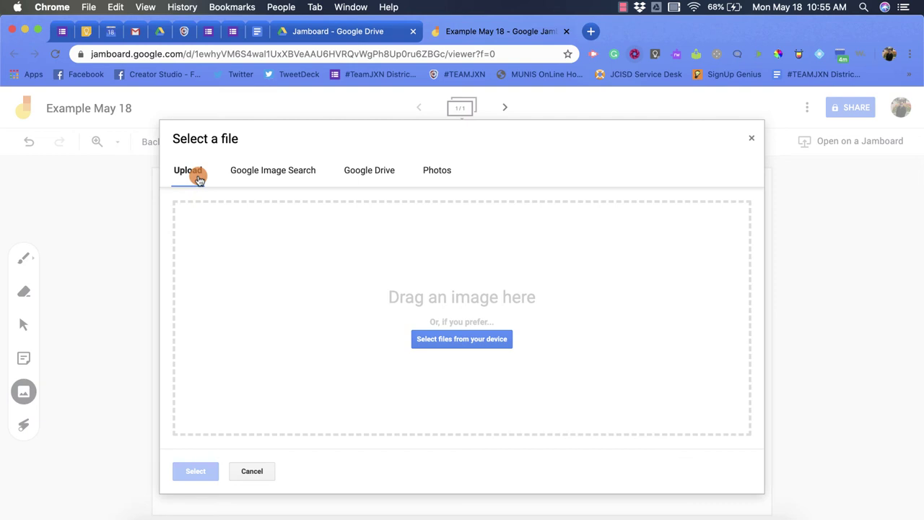
left_click(287, 173)
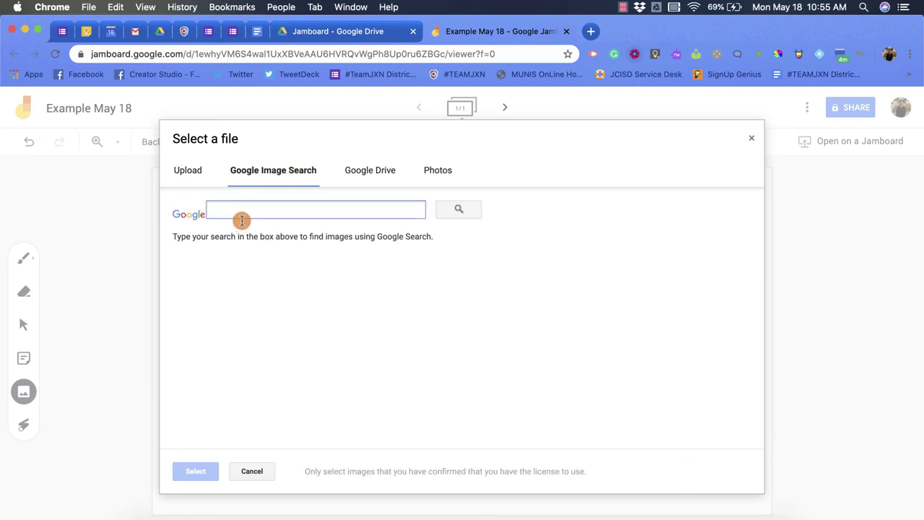
left_click(365, 171)
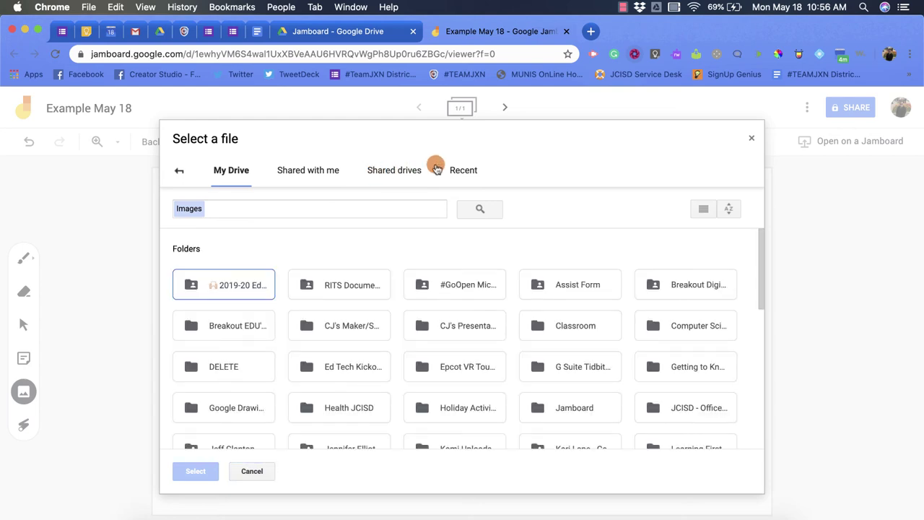
left_click(469, 167)
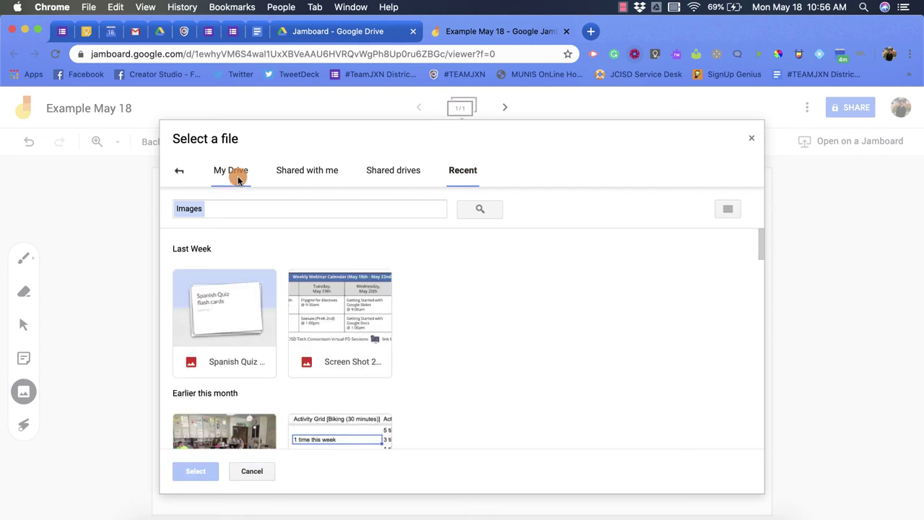
left_click(245, 285)
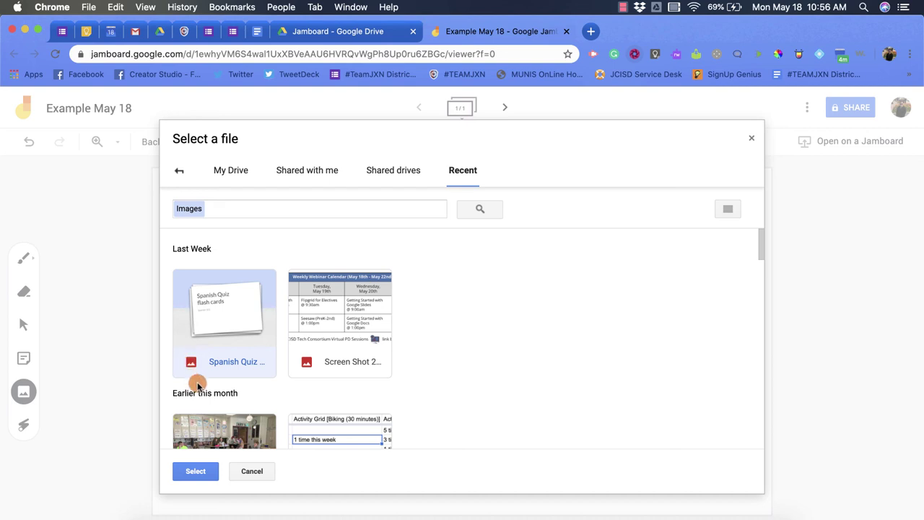
left_click(194, 472)
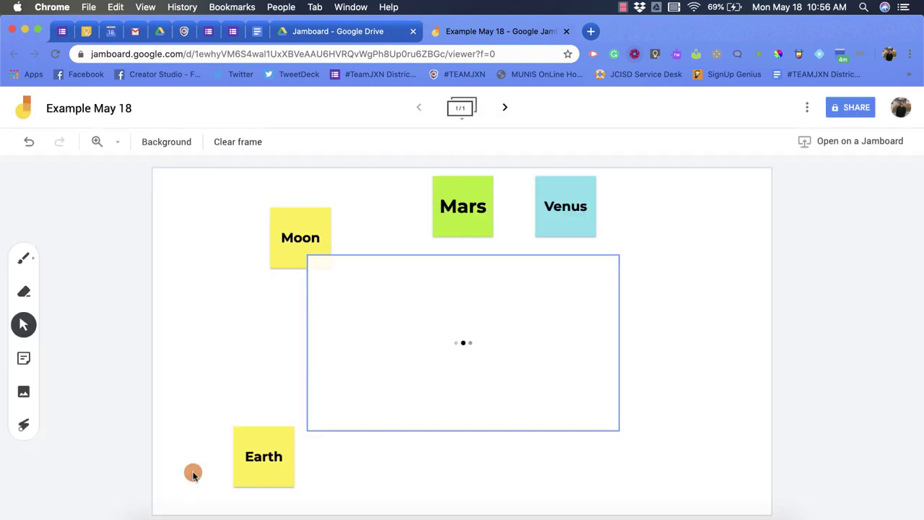
Shrink the Spanish Quiz image by dragging its corner handle, keeping it on the frame.
left_click(733, 314)
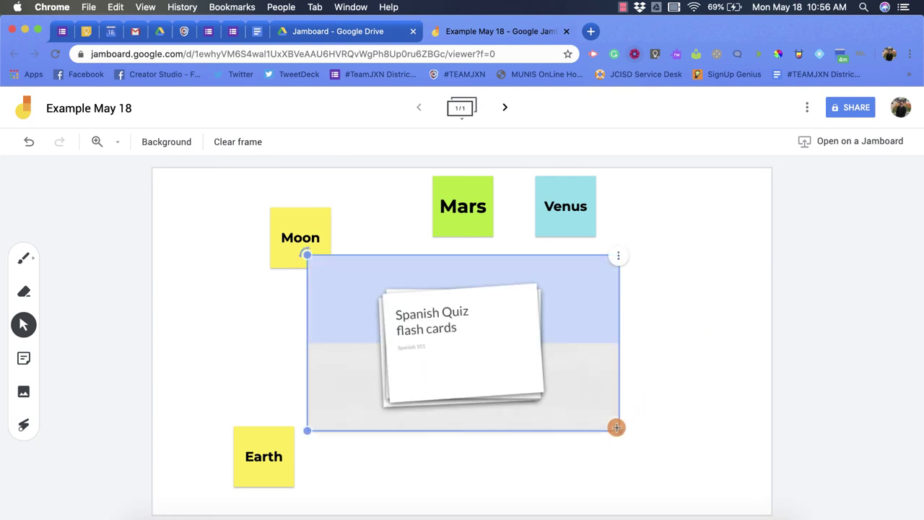
left_click_drag(618, 431, 490, 358)
left_click(488, 256)
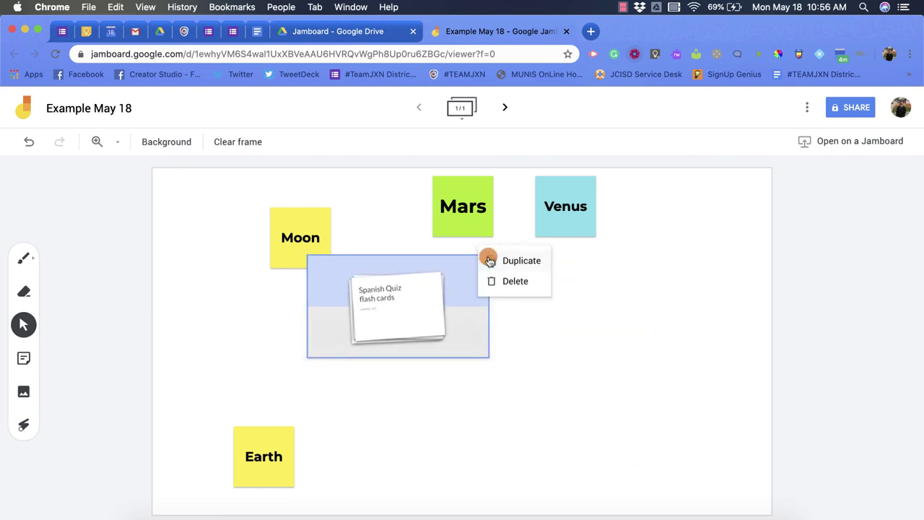
left_click(524, 343)
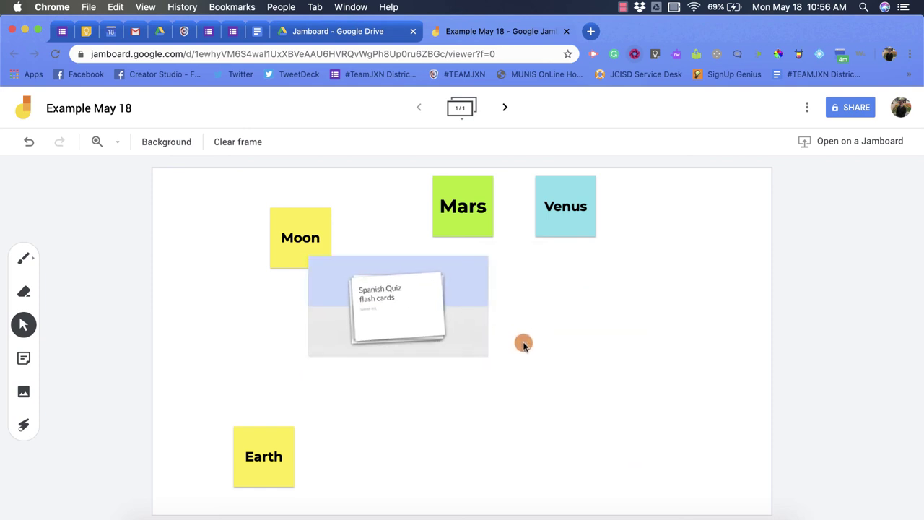
Sweep the laser pointer over the flash-card image.
left_click(24, 428)
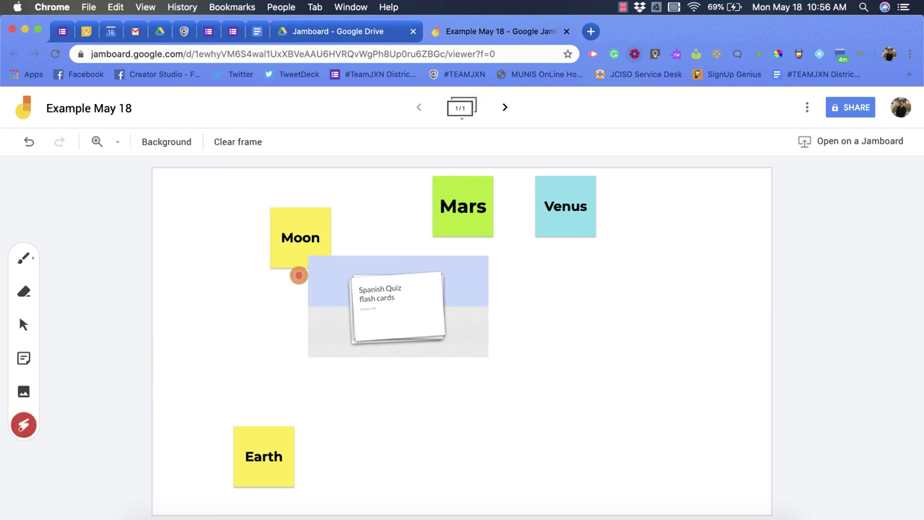
mouse_move(298, 275)
left_mouse_down()
mouse_move(401, 229)
mouse_move(526, 375)
mouse_move(394, 435)
mouse_move(336, 363)
mouse_move(507, 367)
left_mouse_up()
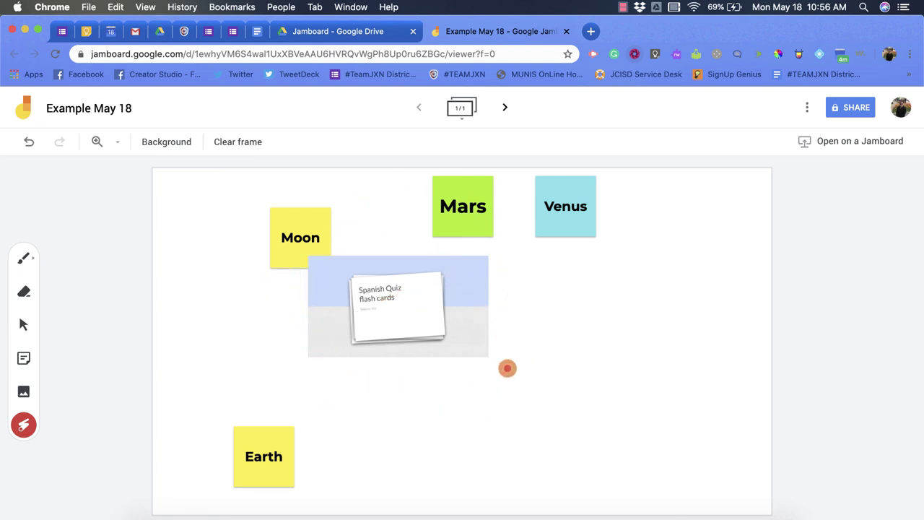